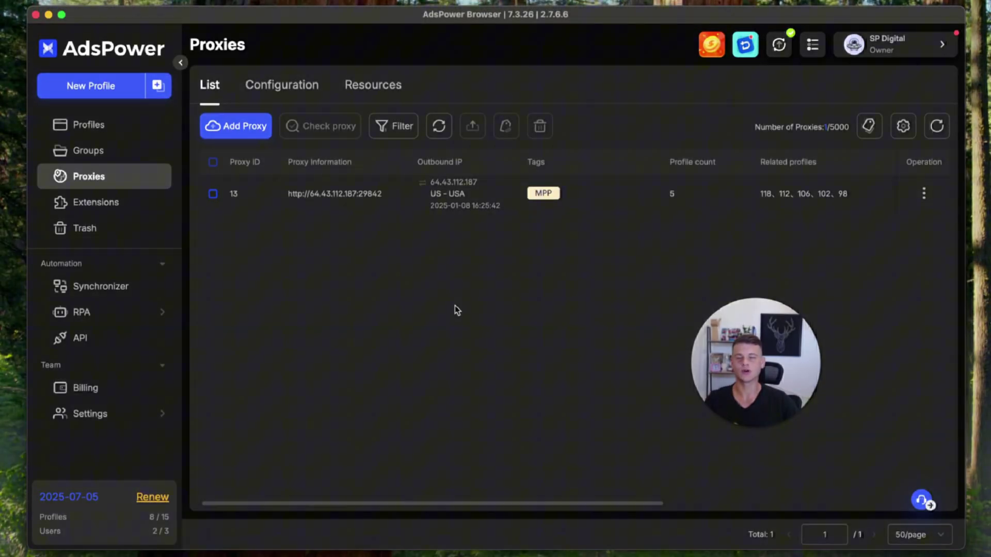
- Start adding a new proxy and review the host:port:username:password format it expects
{"action": "left_click", "coordinate": [124, 182]}
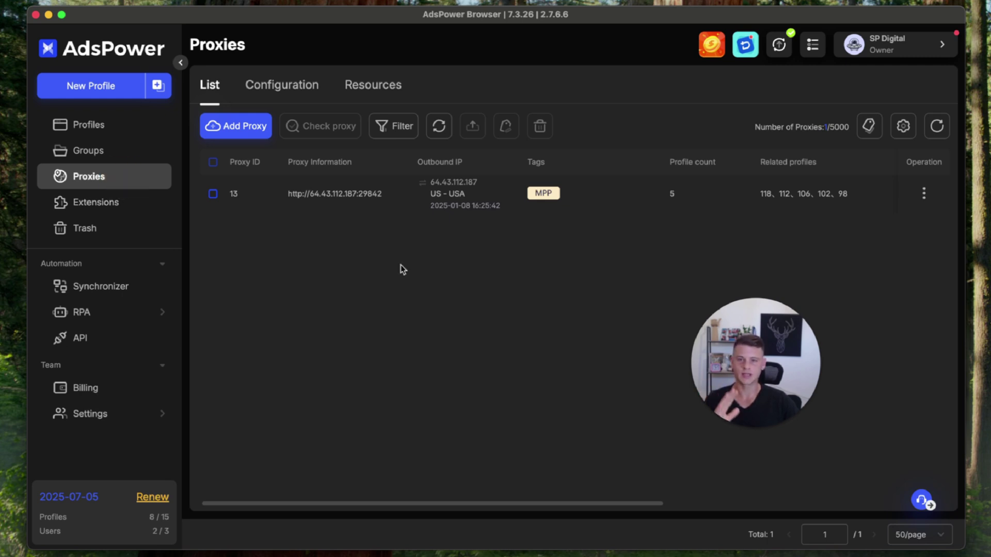
{"action": "left_click", "coordinate": [424, 321]}
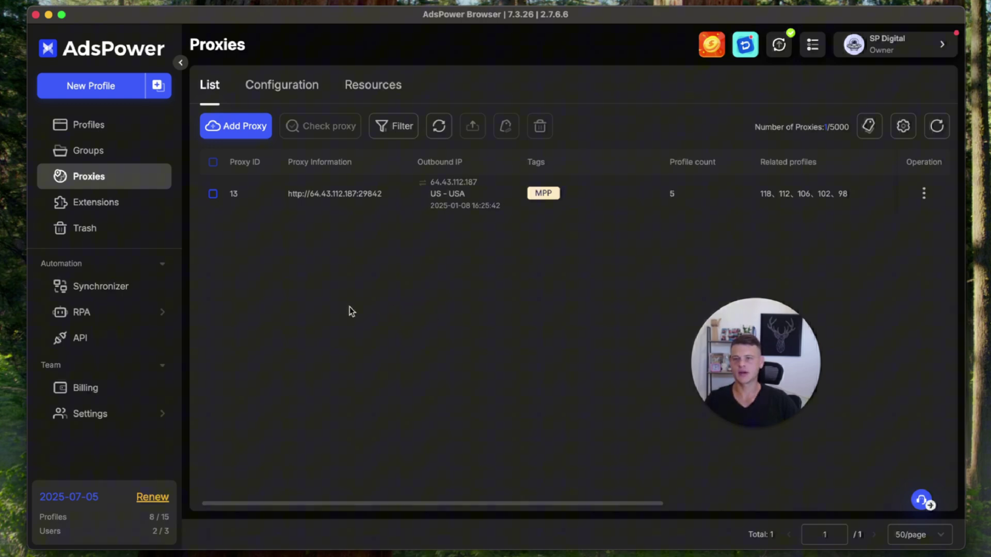
{"action": "left_click", "coordinate": [243, 129]}
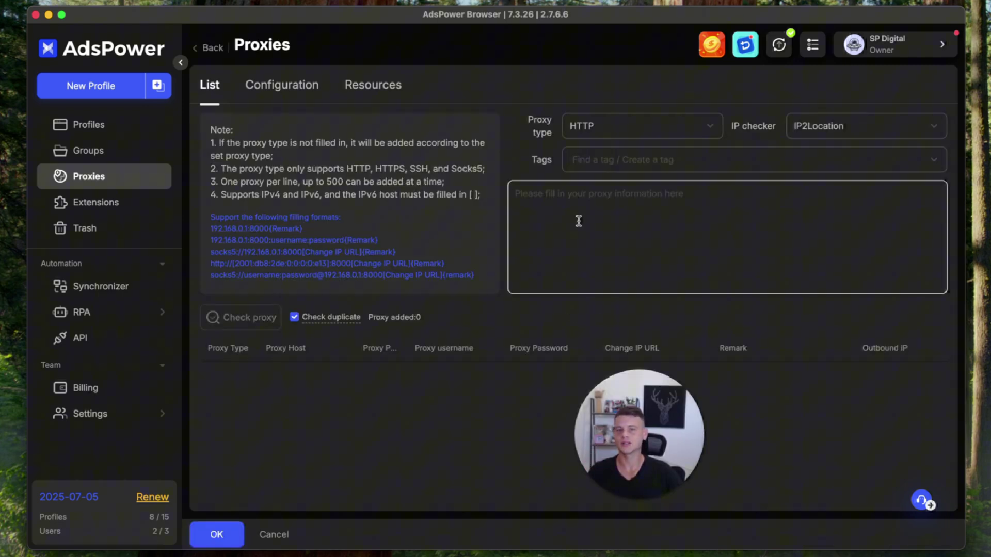
{"action": "left_click_drag", "start_coordinate": [211, 227], "coordinate": [425, 269]}
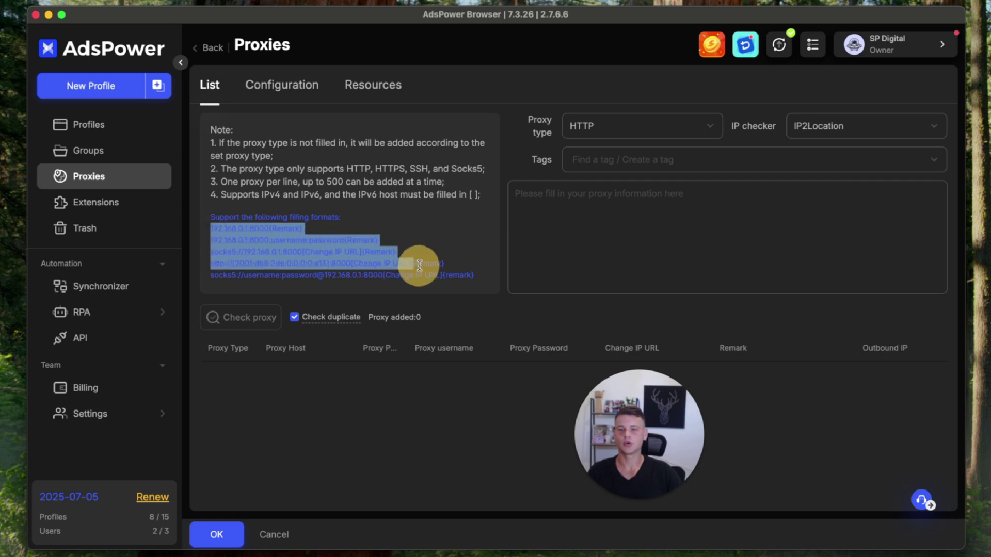
{"action": "left_click", "coordinate": [204, 257]}
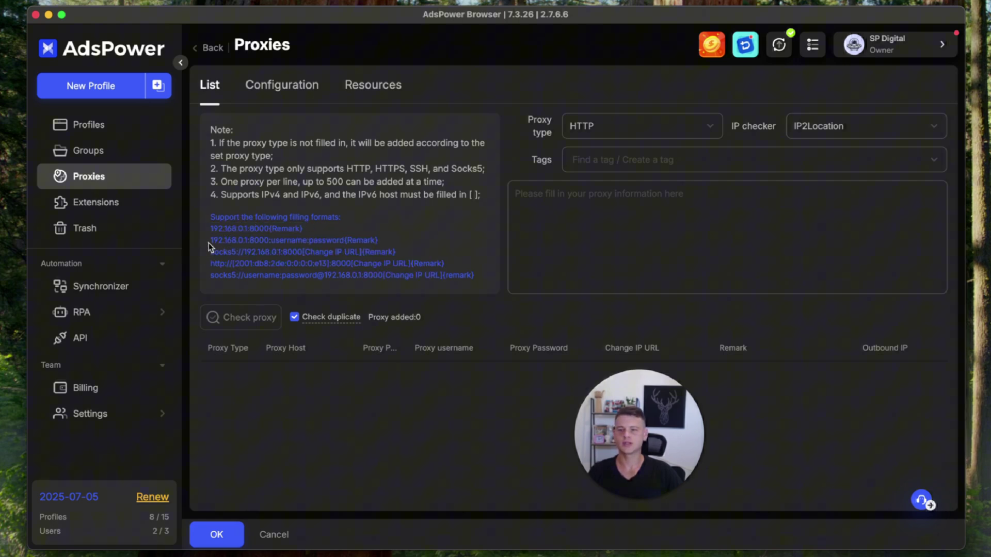
{"action": "left_click_drag", "start_coordinate": [209, 241], "coordinate": [344, 241]}
- Switch to the text file and select the whole proxy line for copying
{"action": "key", "text": "super+Tab"}
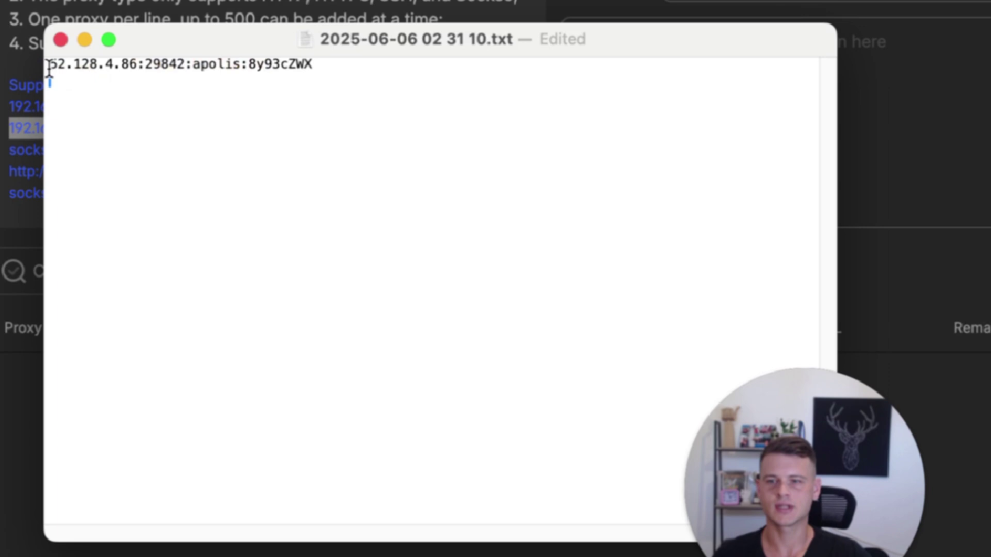
{"action": "left_click_drag", "start_coordinate": [278, 226], "coordinate": [346, 227]}
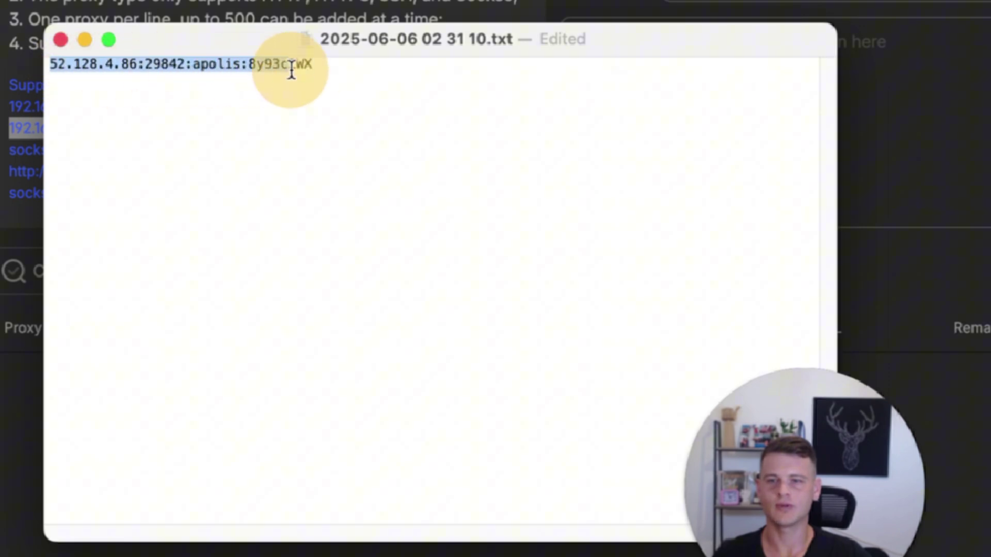
{"action": "left_click_drag", "start_coordinate": [179, 70], "coordinate": [332, 67]}
{"action": "key", "text": "super+c"}
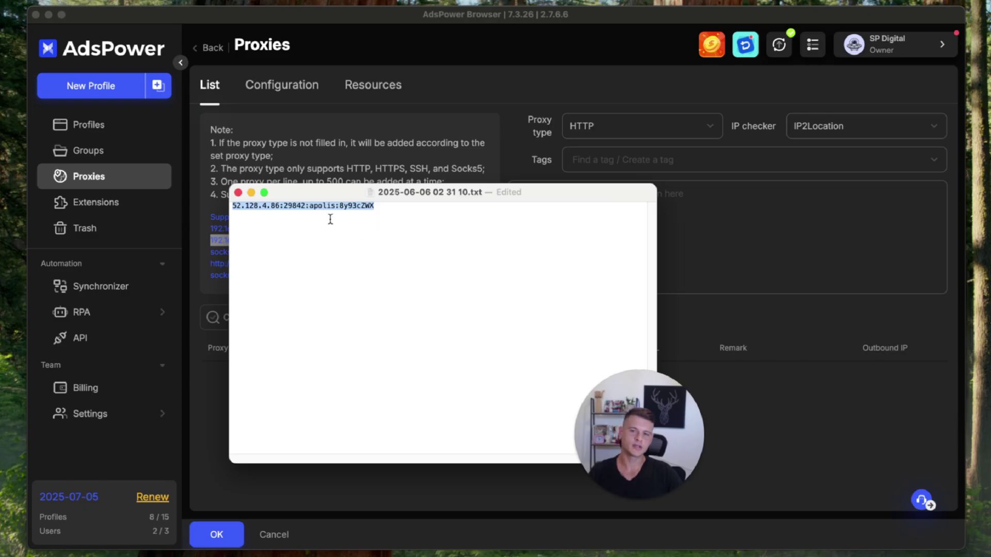
- Paste the proxy 52.128.4.86:29842 with its login and check it, getting a US outbound IP
{"action": "left_click", "coordinate": [685, 210]}
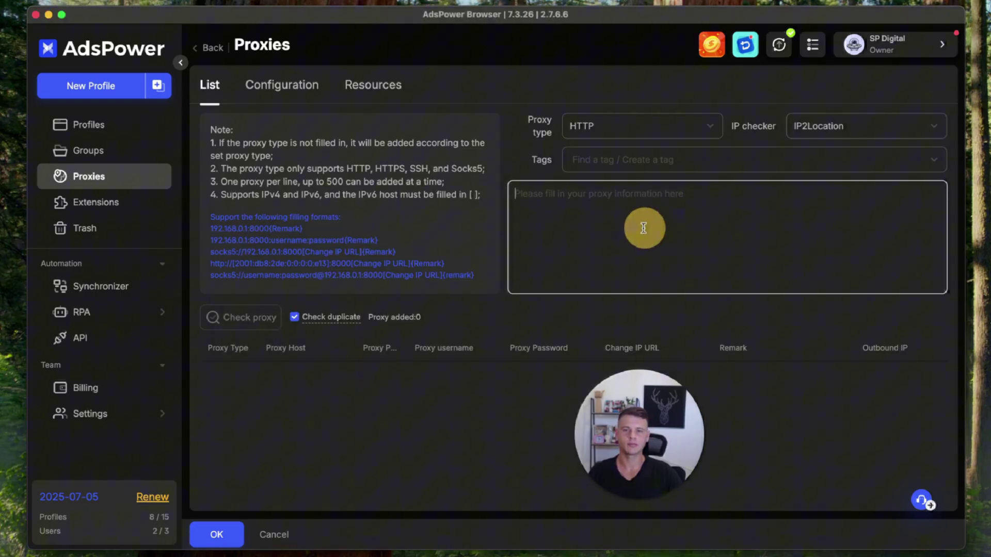
{"action": "key", "text": "super+v"}
{"action": "left_click_drag", "start_coordinate": [627, 398], "coordinate": [697, 422]}
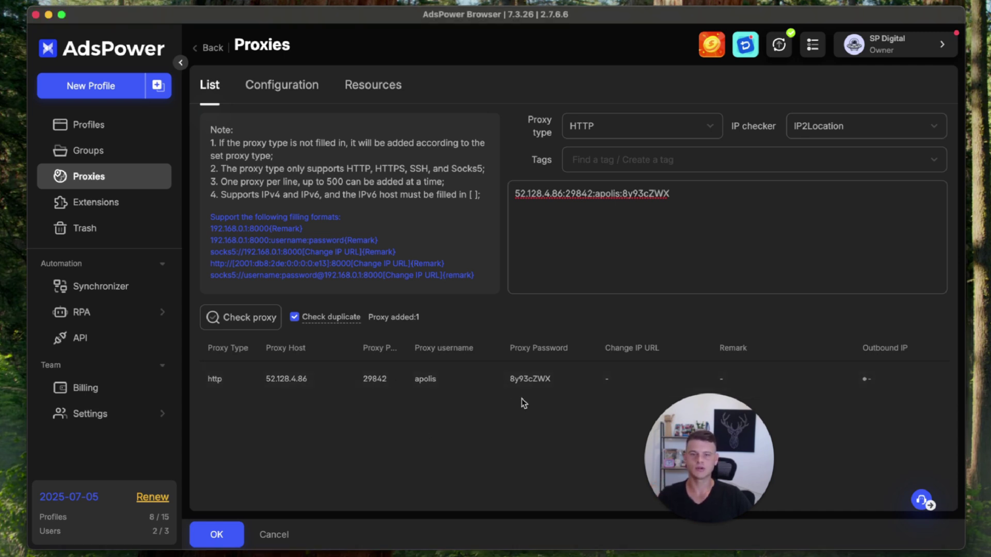
{"action": "left_click", "coordinate": [259, 330]}
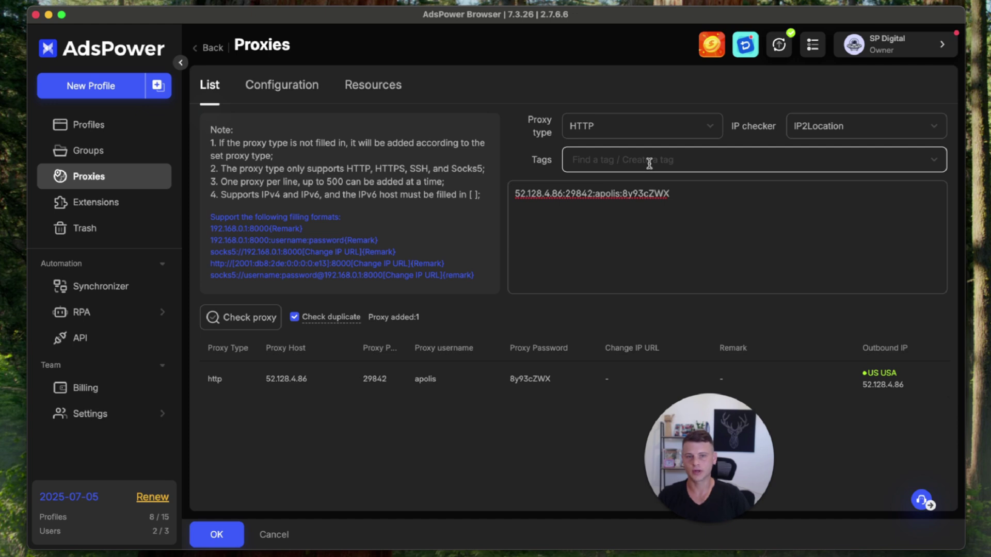
- Create a red Youtube tag and attach it to the proxy
{"action": "left_click", "coordinate": [696, 158]}
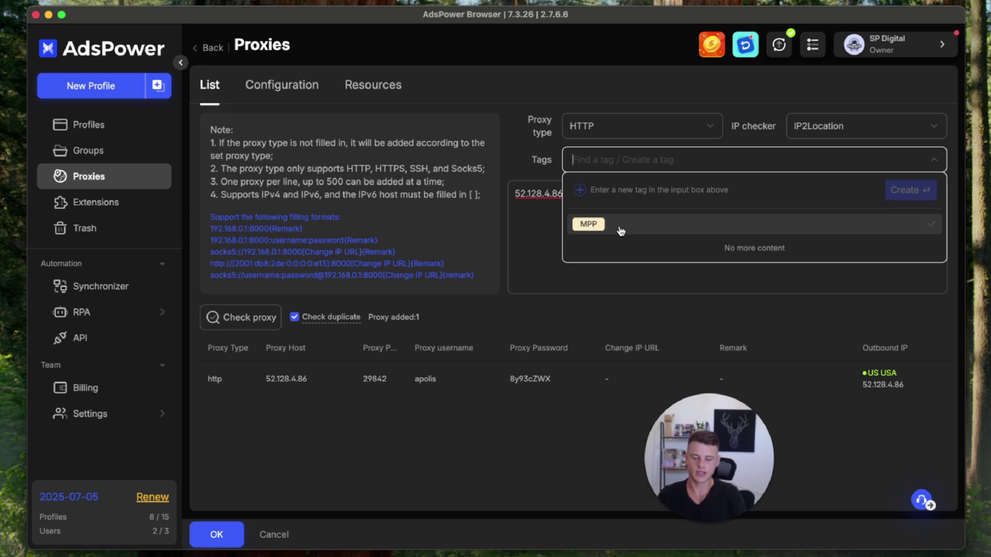
{"action": "type", "text": "Youtube"}
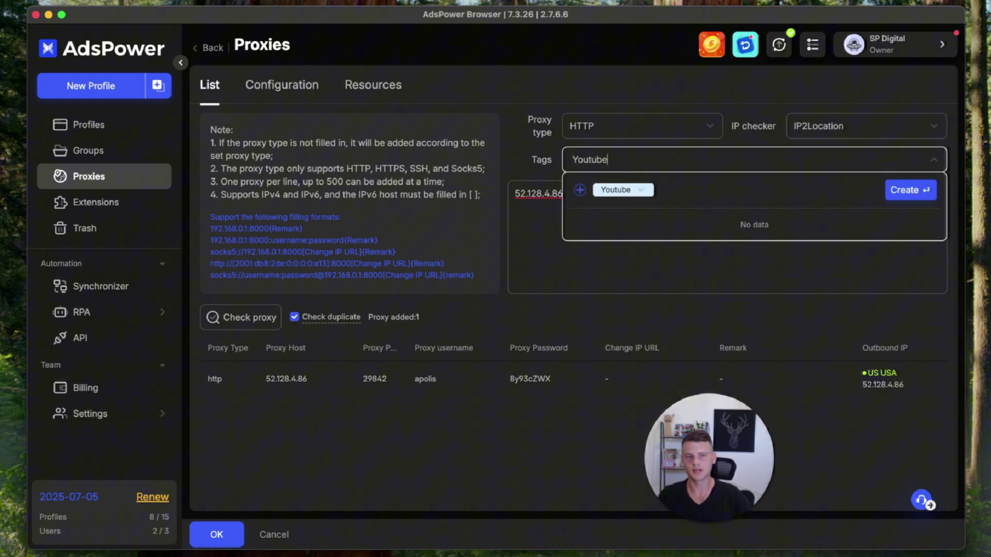
{"action": "left_click", "coordinate": [642, 192]}
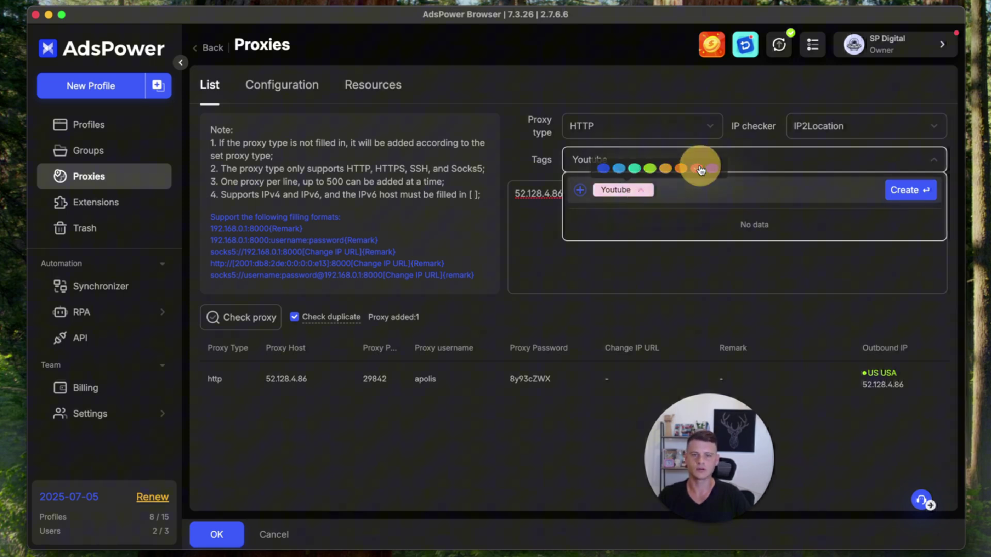
{"action": "left_click", "coordinate": [697, 166]}
{"action": "left_click", "coordinate": [902, 191]}
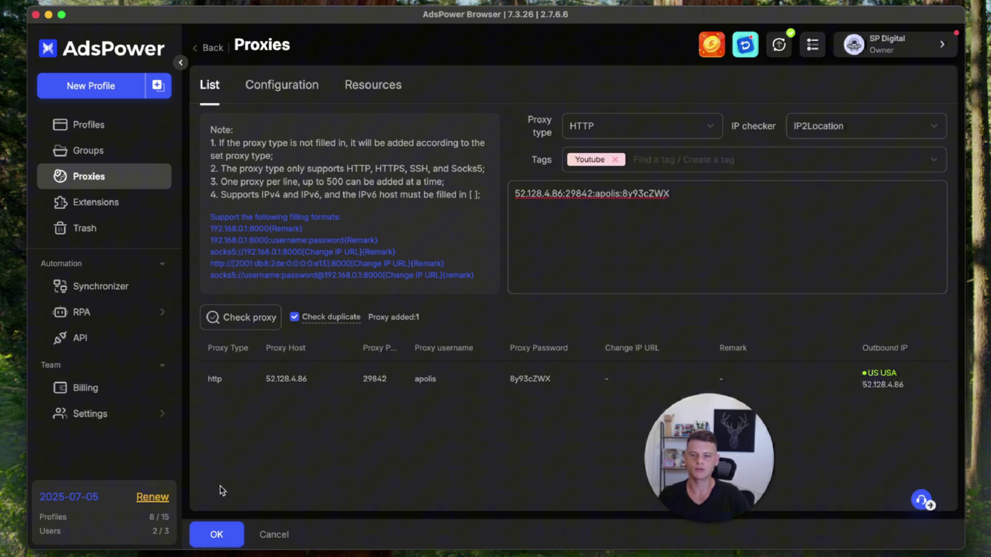
- Save the proxy so 52.128.4.86:29842 appears in the Proxies list
{"action": "left_click", "coordinate": [217, 534]}
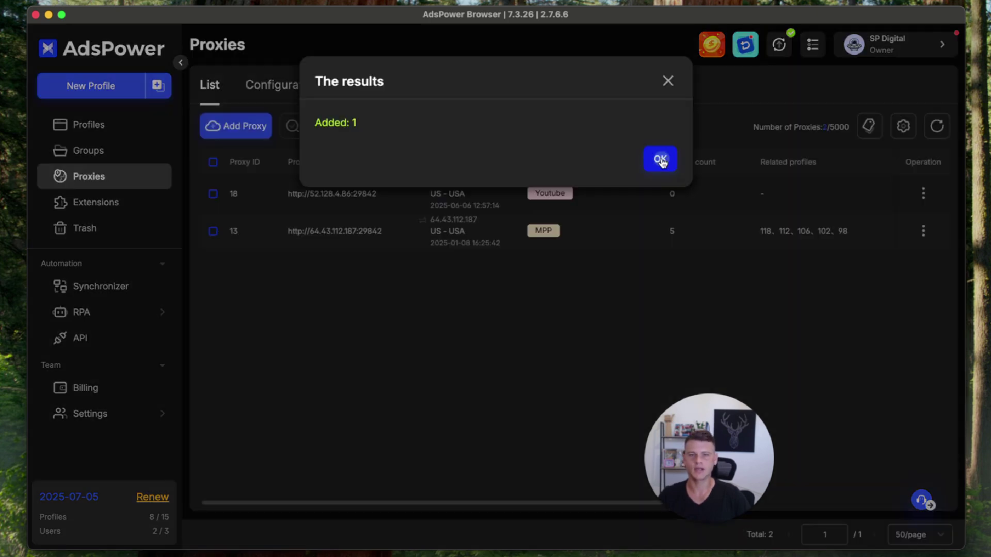
{"action": "left_click", "coordinate": [658, 160]}
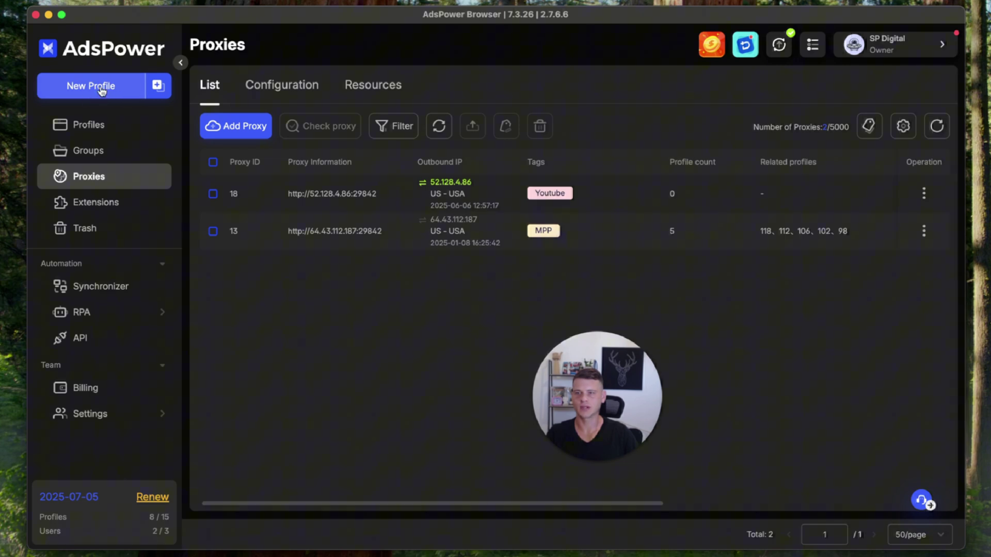
- Create a new browser profile named test with facebook.com as its account platform
{"action": "left_click", "coordinate": [86, 93]}
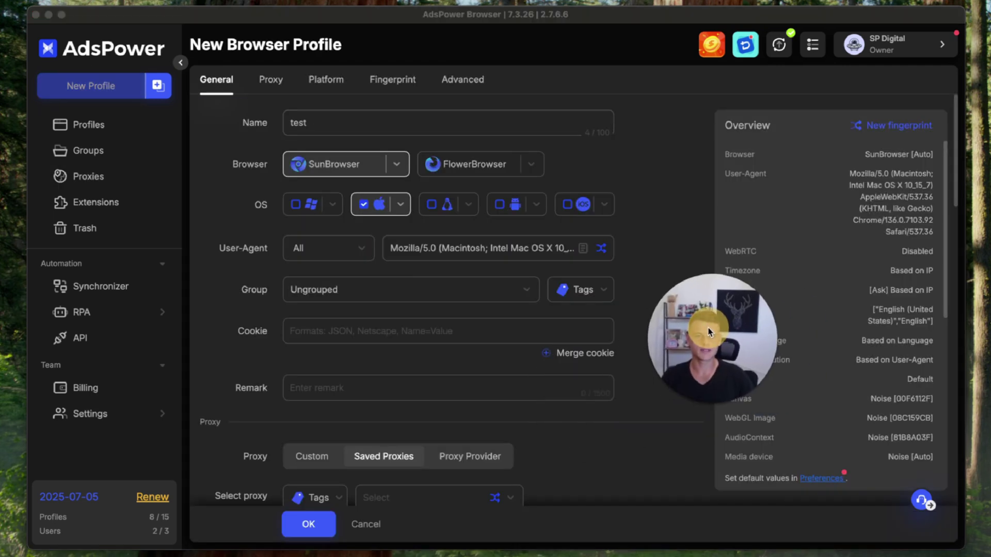
{"action": "left_click", "coordinate": [219, 279]}
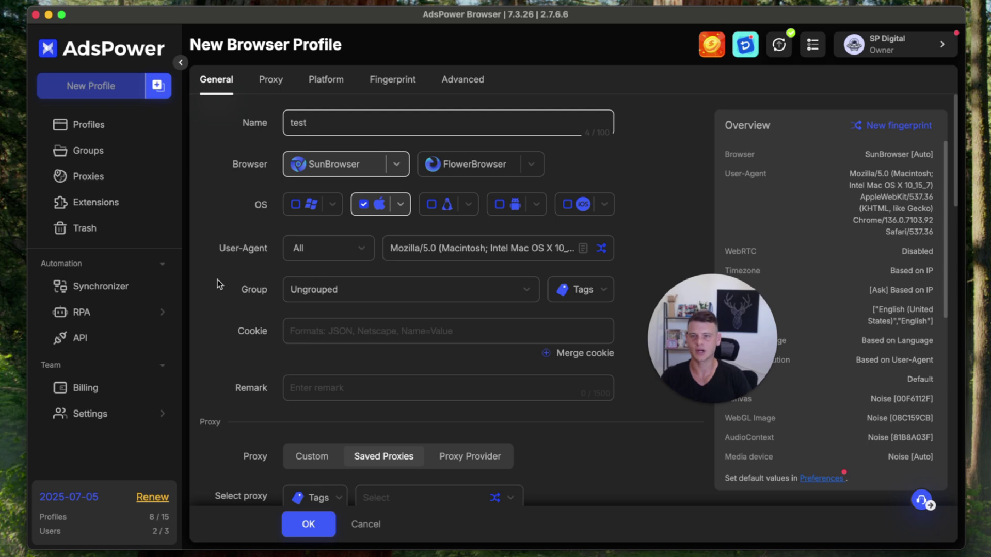
{"action": "left_click", "coordinate": [242, 153]}
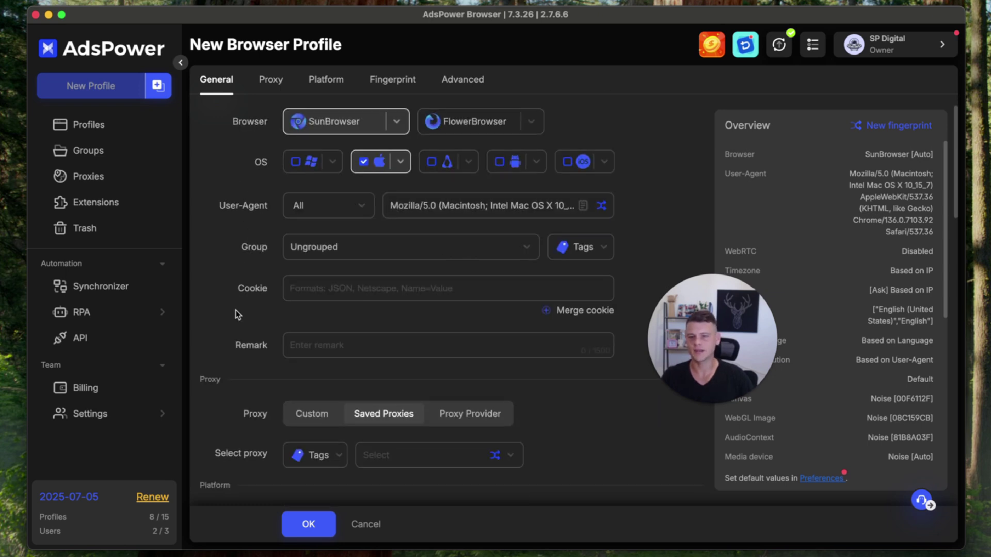
{"action": "scroll", "coordinate": [235, 311], "scroll_direction": "down", "scroll_amount": 5}
{"action": "scroll", "coordinate": [235, 310], "scroll_direction": "down", "scroll_amount": 1}
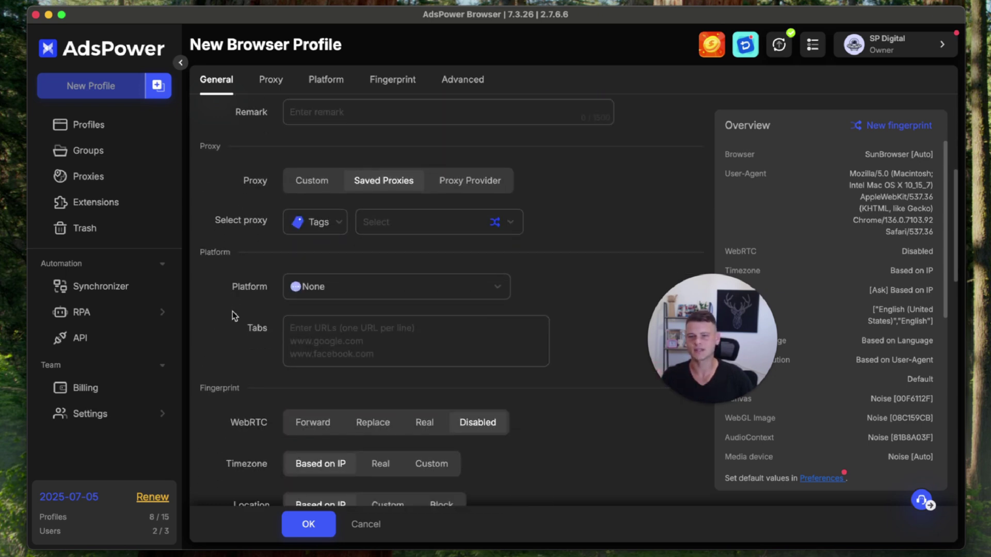
{"action": "left_click", "coordinate": [290, 286]}
{"action": "left_click", "coordinate": [326, 339]}
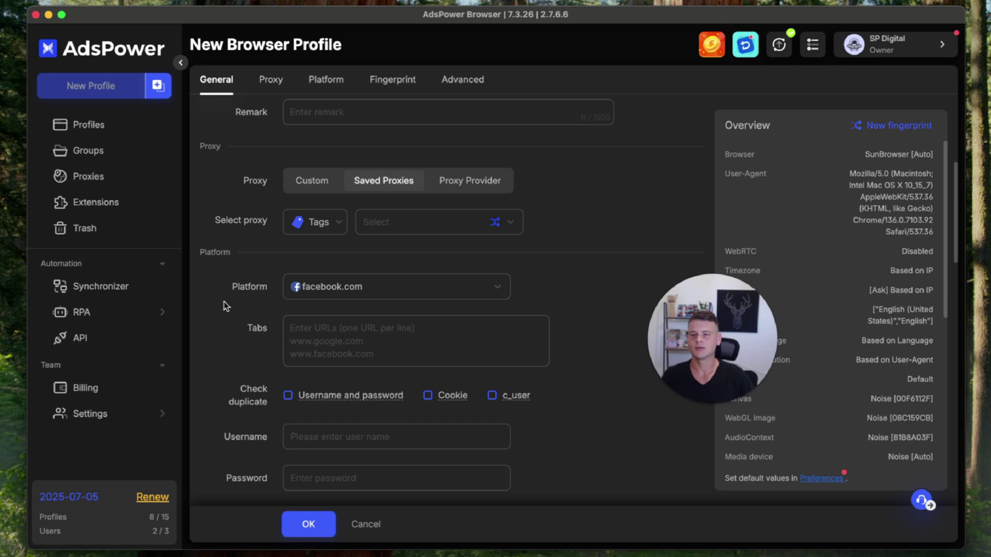
{"action": "scroll", "coordinate": [222, 303], "scroll_direction": "up", "scroll_amount": 2}
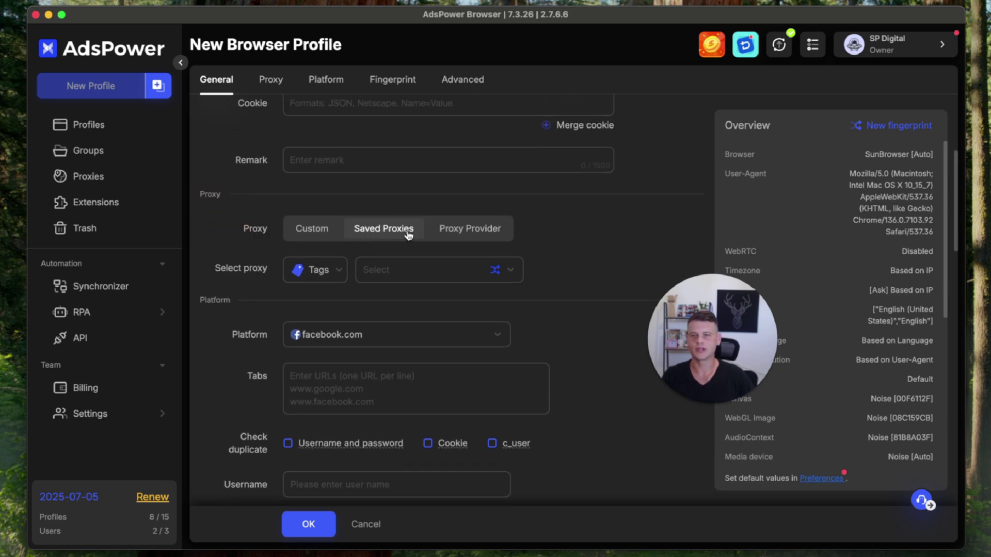
- Filter saved proxies by the Youtube tag and assign 52.128.4.86 to the profile
{"action": "left_click", "coordinate": [334, 268]}
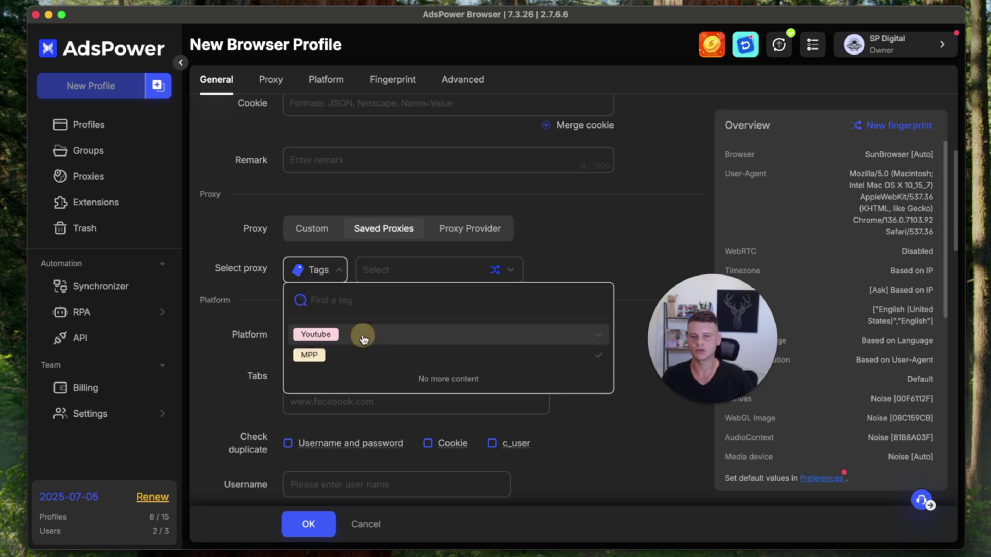
{"action": "left_click", "coordinate": [363, 338]}
{"action": "left_click", "coordinate": [511, 273]}
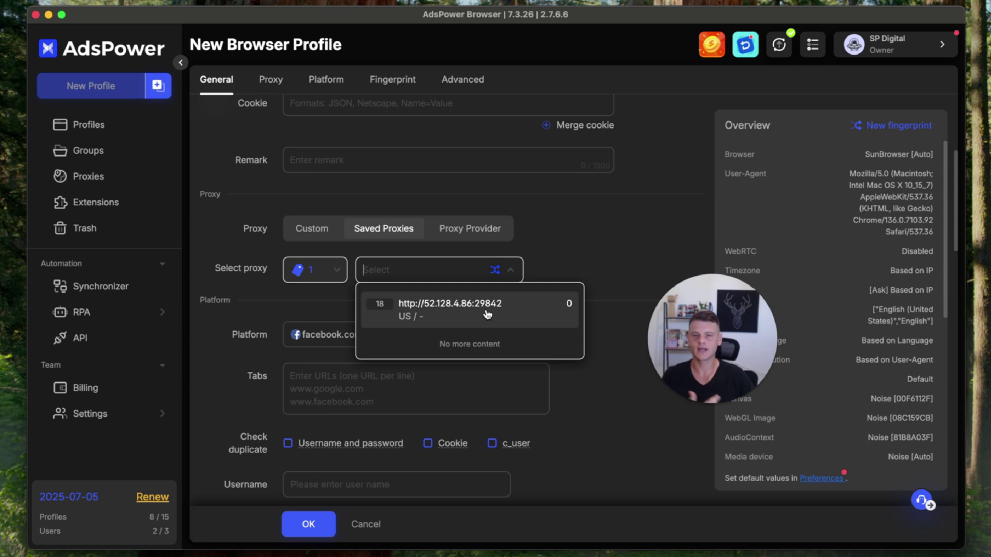
{"action": "left_click", "coordinate": [486, 313]}
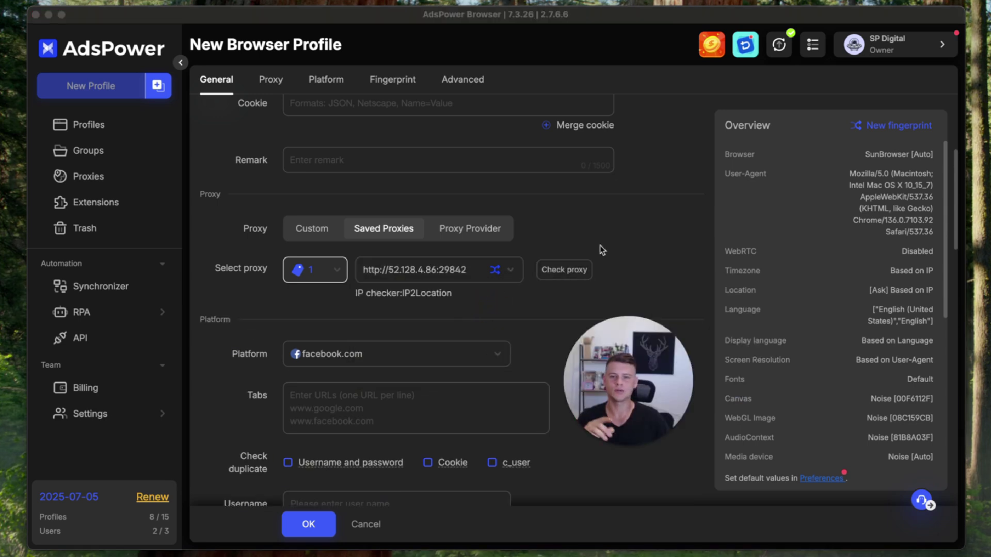
- Check the chosen proxy connects, then save the test profile
{"action": "left_click", "coordinate": [580, 257]}
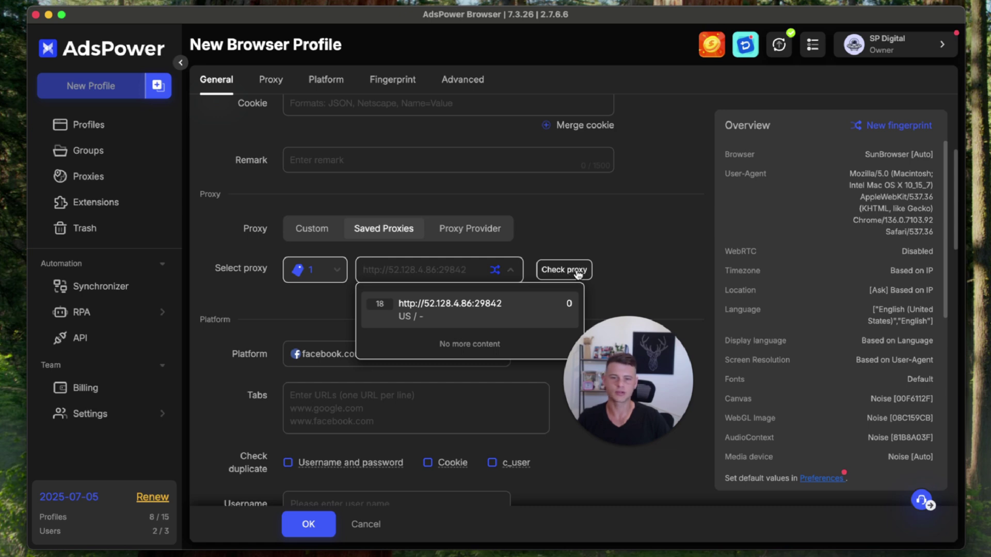
{"action": "left_click", "coordinate": [576, 271]}
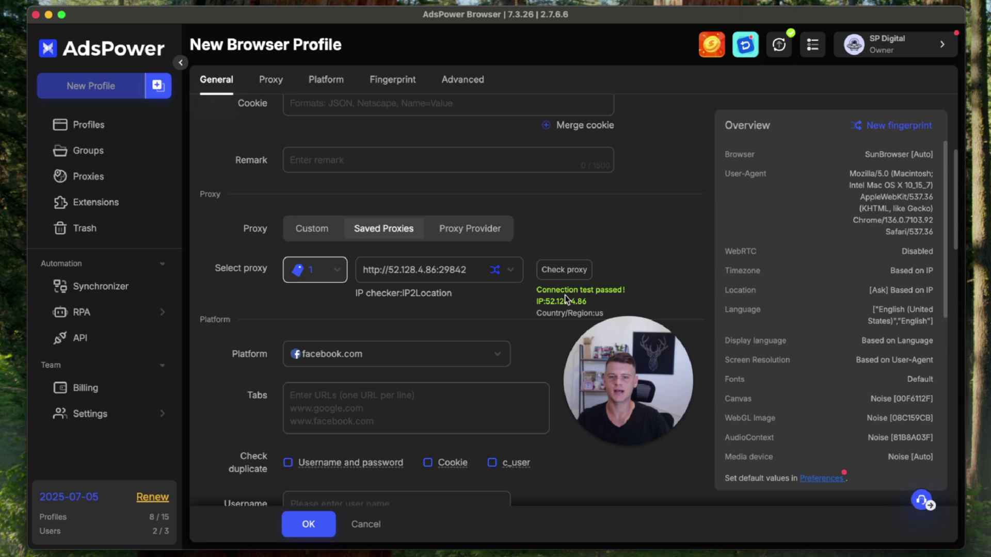
{"action": "left_click", "coordinate": [308, 526]}
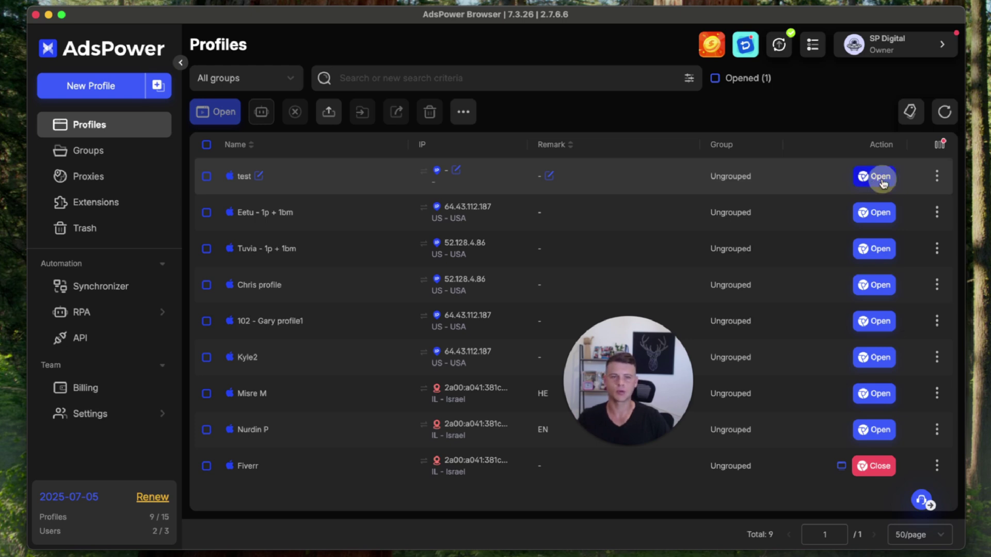
- Launch the test profile's browser and highlight its IP 52.128.4.86 in San Jose, USA
{"action": "left_click", "coordinate": [881, 180]}
{"action": "mouse_move", "coordinate": [521, 2]}
{"action": "left_mouse_down"}
{"action": "mouse_move", "coordinate": [681, 2]}
{"action": "mouse_move", "coordinate": [707, 15]}
{"action": "left_mouse_up"}
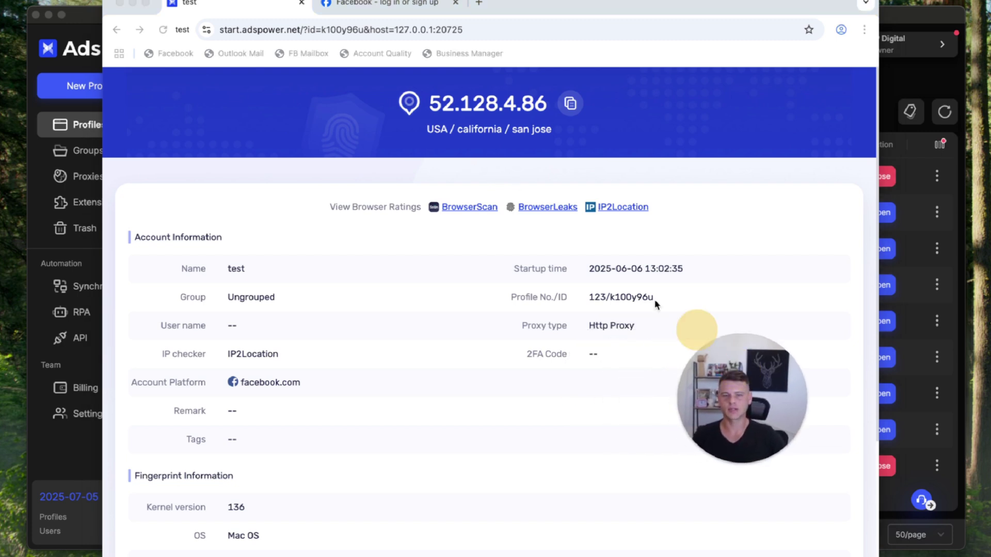
{"action": "left_click", "coordinate": [400, 113]}
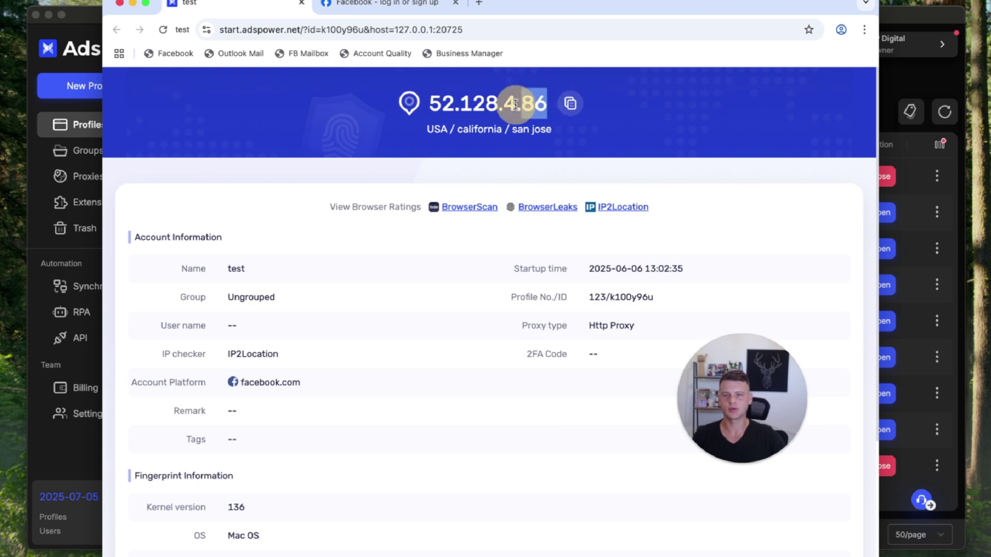
{"action": "left_click", "coordinate": [396, 152]}
{"action": "left_click_drag", "start_coordinate": [425, 128], "coordinate": [666, 138]}
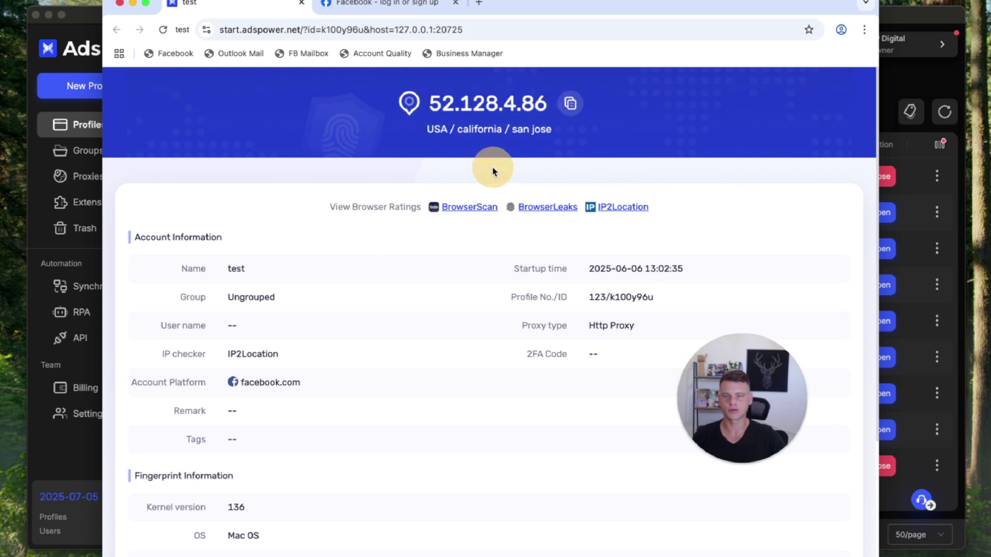